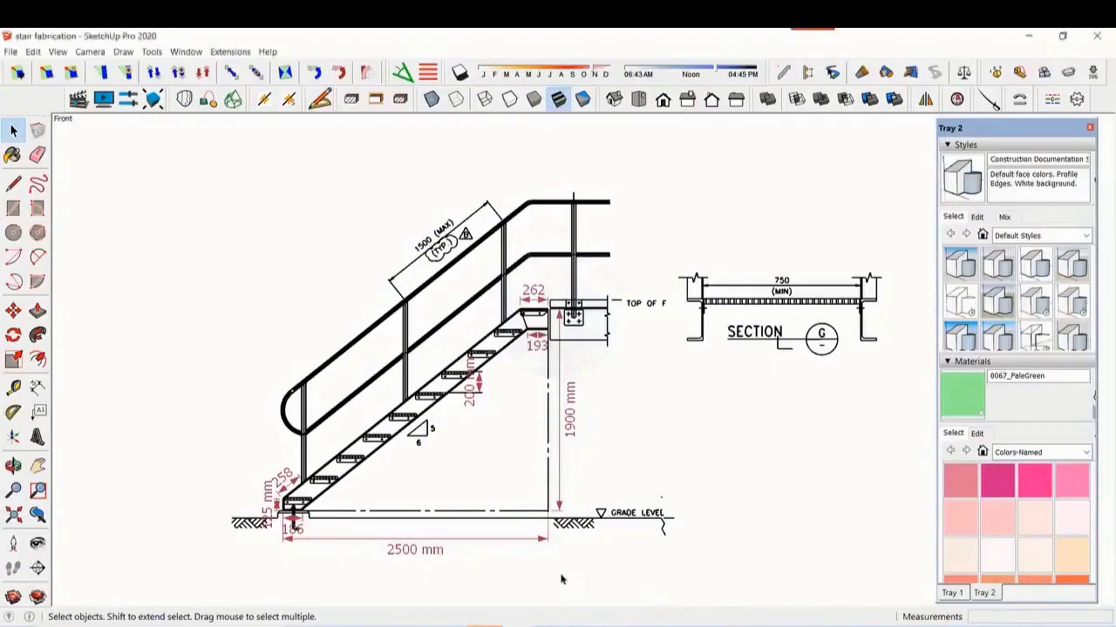
- Zoom in and out around the bottom tread and bolt position to inspect the 125, 45, 30 and 150 dimensions
{"action": "scroll", "coordinate": [257, 530], "scroll_direction": "up", "scroll_amount": 4}
{"action": "scroll", "coordinate": [246, 518], "scroll_direction": "up", "scroll_amount": 5}
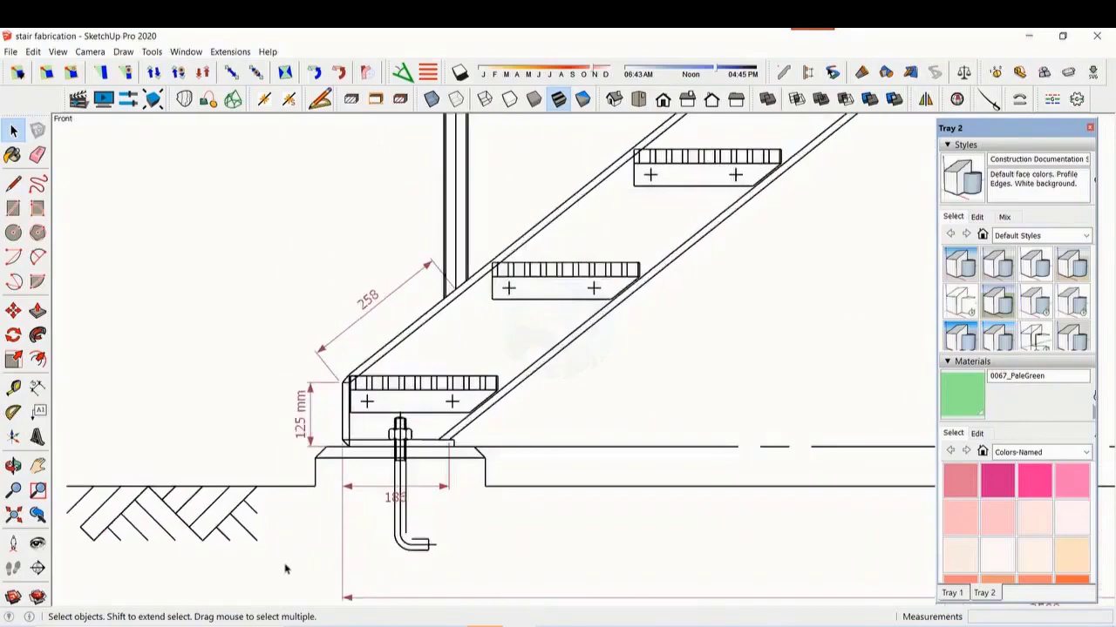
{"action": "scroll", "coordinate": [285, 569], "scroll_direction": "down", "scroll_amount": 8}
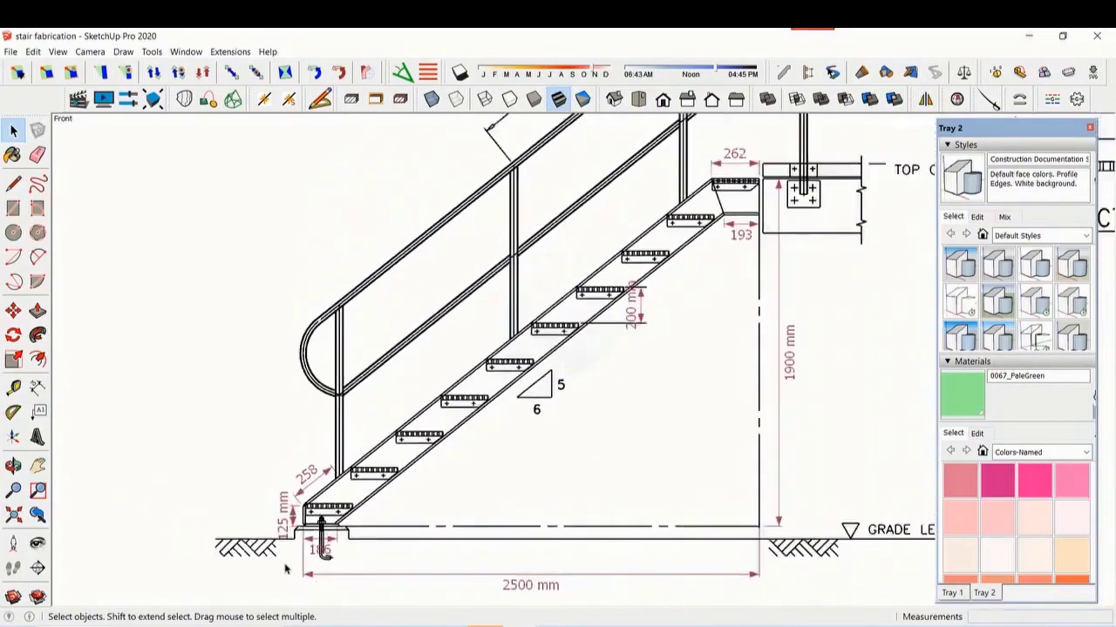
{"action": "scroll", "coordinate": [588, 373], "scroll_direction": "up", "scroll_amount": 5}
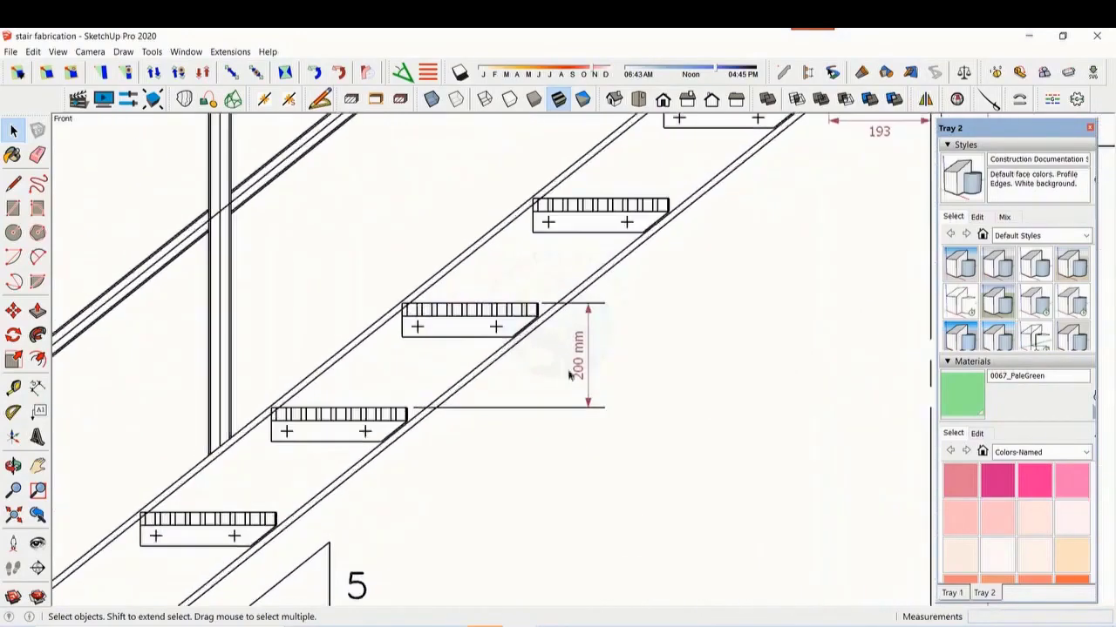
{"action": "scroll", "coordinate": [568, 374], "scroll_direction": "up", "scroll_amount": 1}
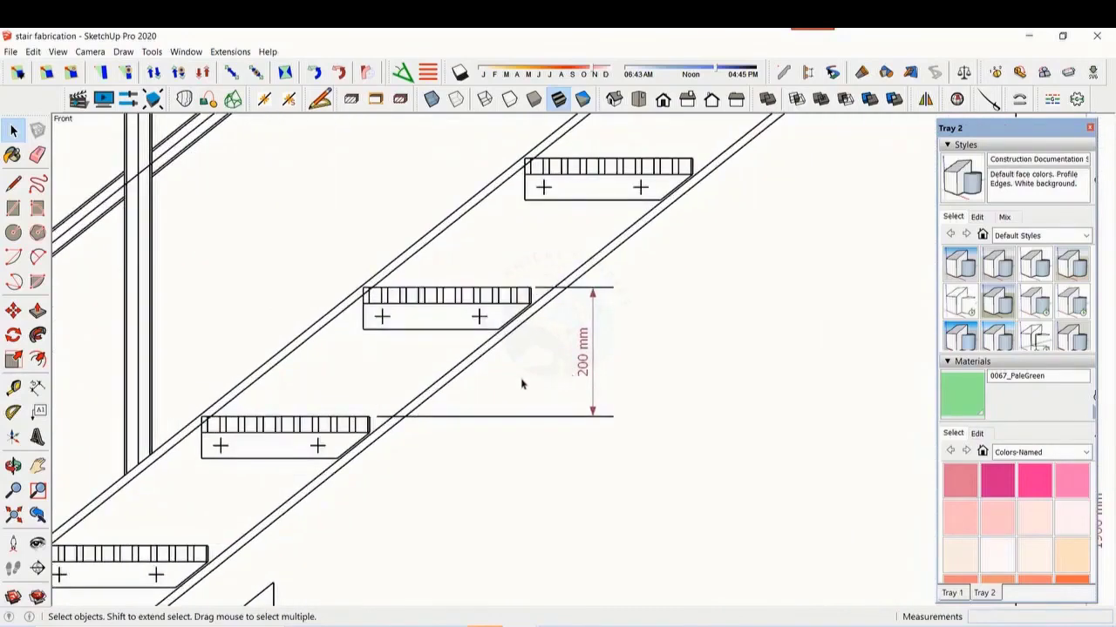
{"action": "scroll", "coordinate": [495, 383], "scroll_direction": "down", "scroll_amount": 3}
{"action": "scroll", "coordinate": [532, 235], "scroll_direction": "up", "scroll_amount": 2}
{"action": "scroll", "coordinate": [536, 231], "scroll_direction": "down", "scroll_amount": 1}
{"action": "scroll", "coordinate": [533, 224], "scroll_direction": "up", "scroll_amount": 3}
{"action": "scroll", "coordinate": [504, 318], "scroll_direction": "up", "scroll_amount": 1}
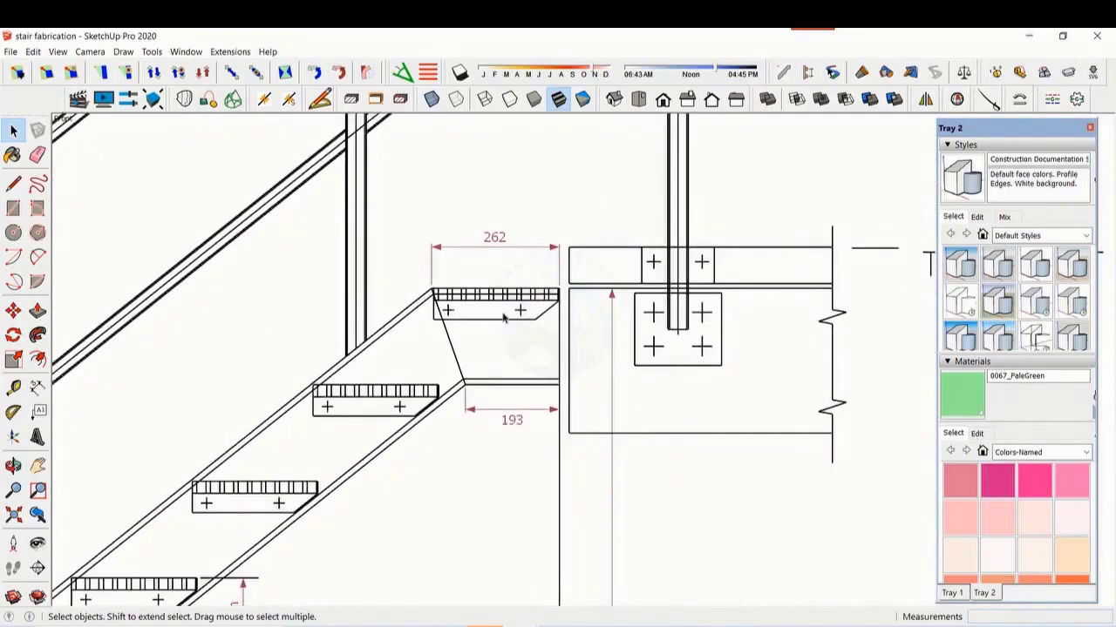
{"action": "scroll", "coordinate": [506, 449], "scroll_direction": "up", "scroll_amount": 1}
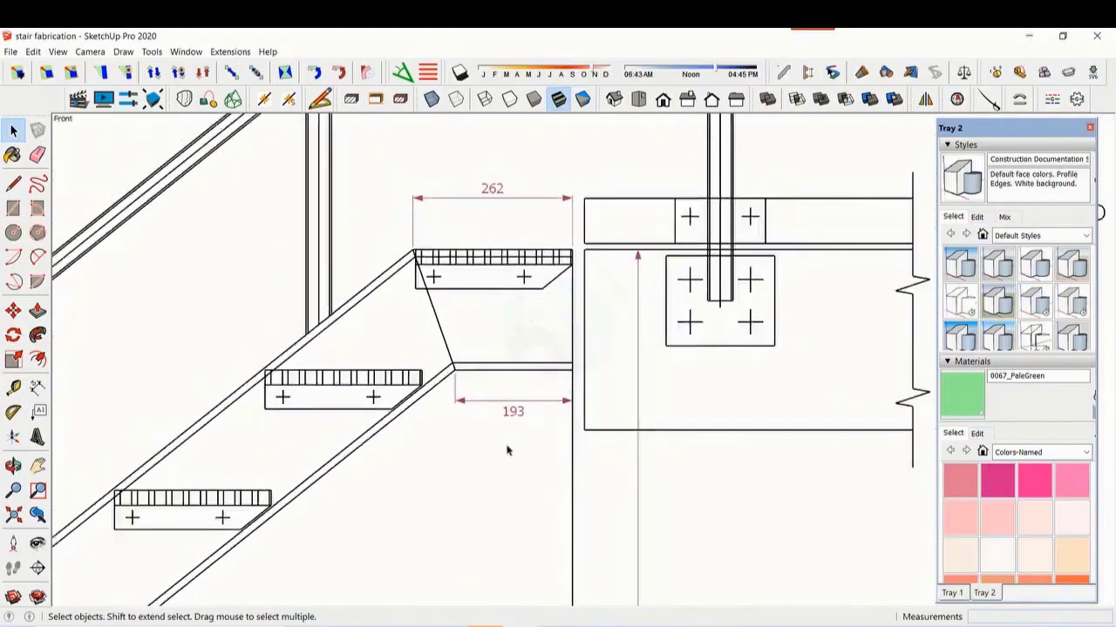
{"action": "scroll", "coordinate": [505, 450], "scroll_direction": "down", "scroll_amount": 2}
{"action": "scroll", "coordinate": [504, 449], "scroll_direction": "down", "scroll_amount": 3}
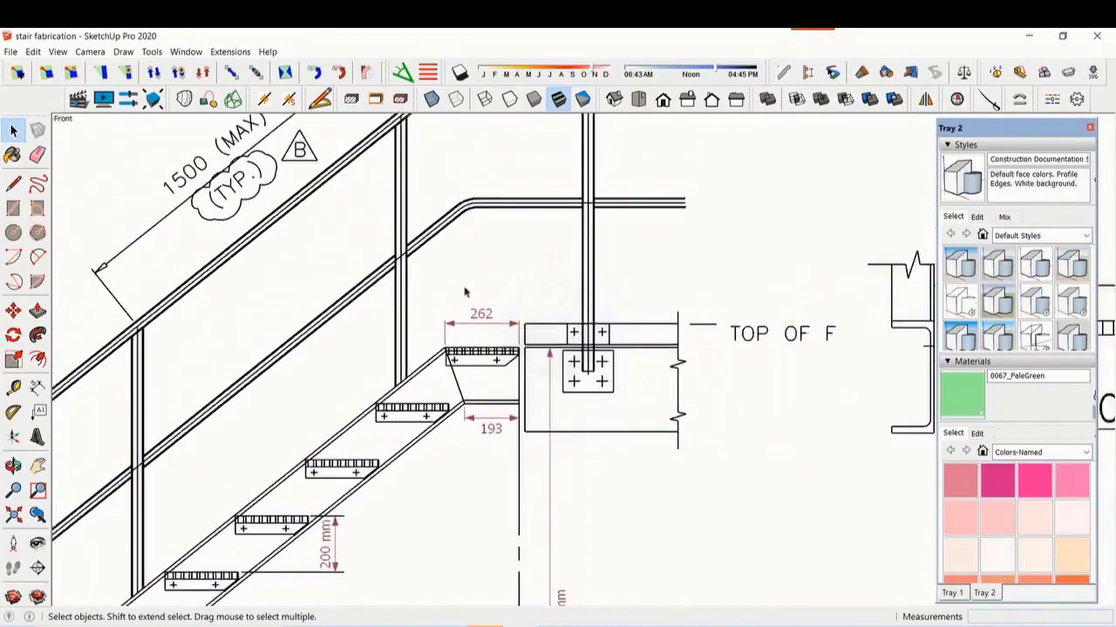
{"action": "scroll", "coordinate": [552, 505], "scroll_direction": "down", "scroll_amount": 3}
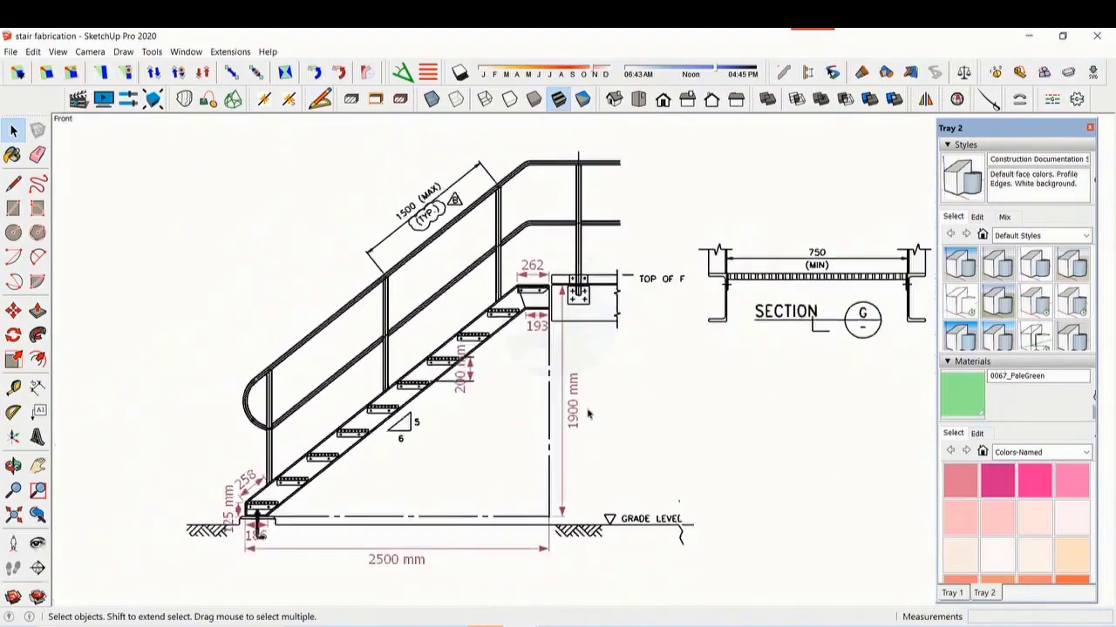
{"action": "scroll", "coordinate": [568, 445], "scroll_direction": "up", "scroll_amount": 5}
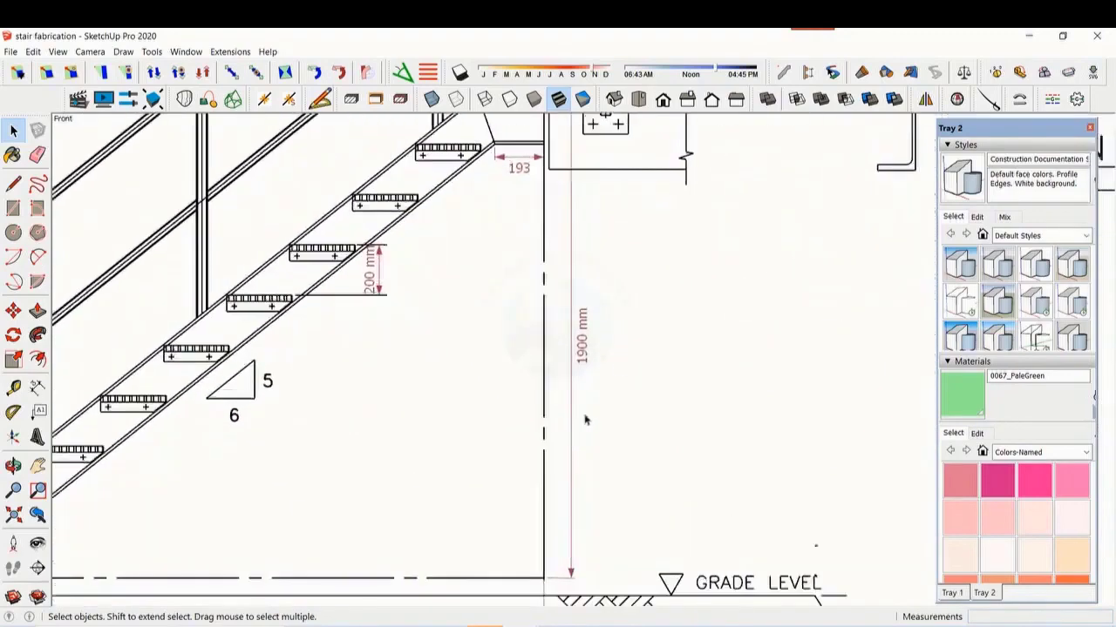
{"action": "scroll", "coordinate": [601, 414], "scroll_direction": "down", "scroll_amount": 1}
{"action": "scroll", "coordinate": [525, 448], "scroll_direction": "down", "scroll_amount": 1}
{"action": "scroll", "coordinate": [365, 579], "scroll_direction": "up", "scroll_amount": 4}
{"action": "scroll", "coordinate": [406, 552], "scroll_direction": "down", "scroll_amount": 5}
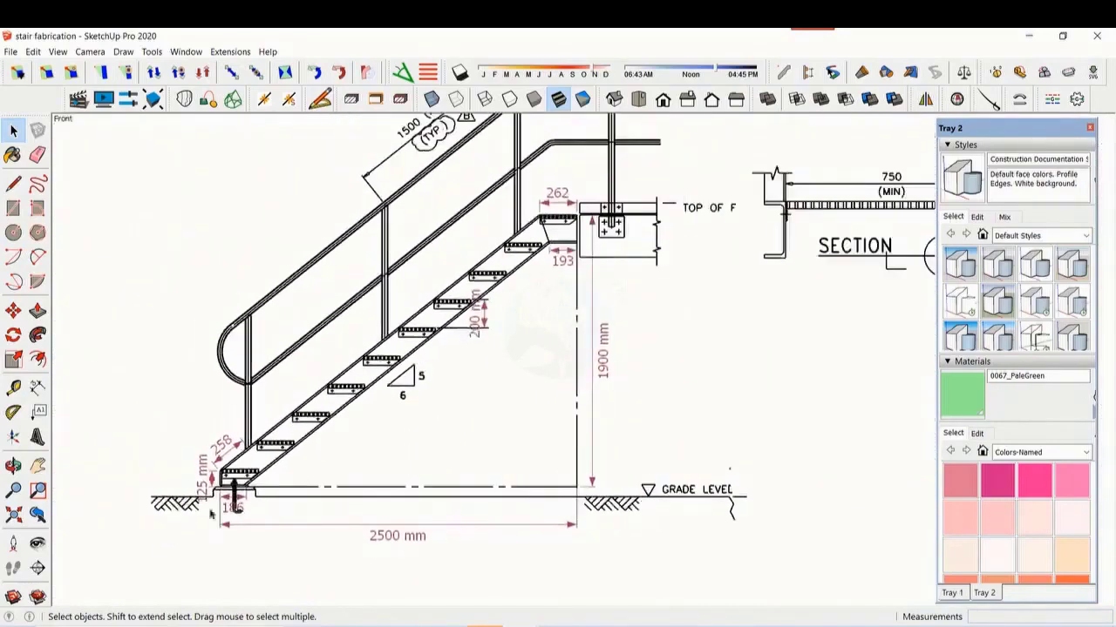
{"action": "scroll", "coordinate": [399, 463], "scroll_direction": "down", "scroll_amount": 1}
{"action": "scroll", "coordinate": [755, 286], "scroll_direction": "up", "scroll_amount": 5}
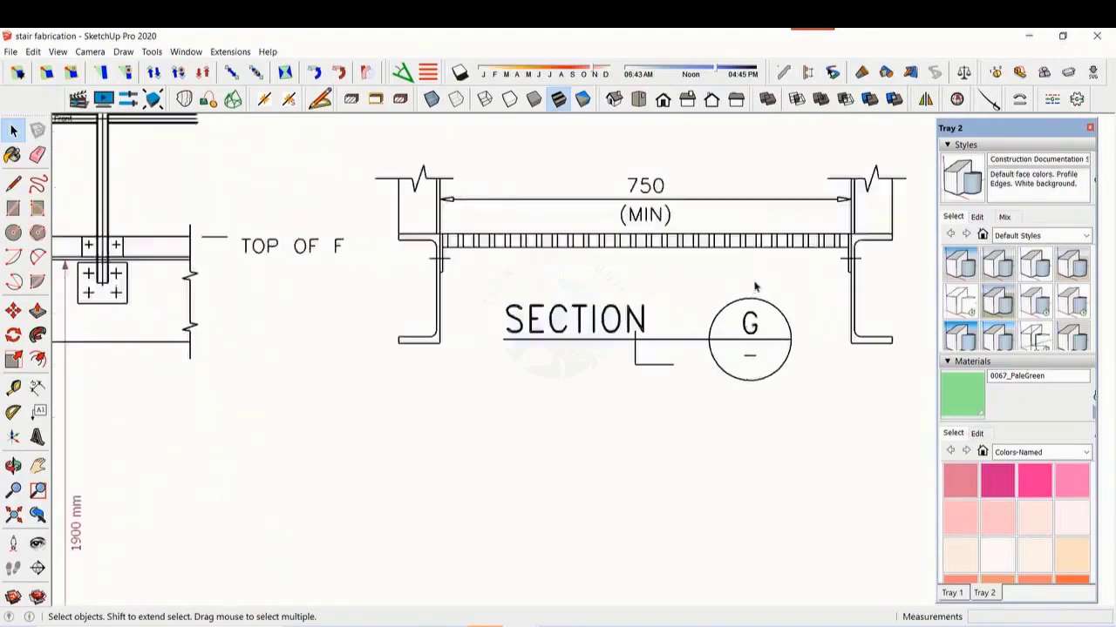
{"action": "scroll", "coordinate": [450, 268], "scroll_direction": "up", "scroll_amount": 1}
{"action": "scroll", "coordinate": [367, 349], "scroll_direction": "down", "scroll_amount": 2}
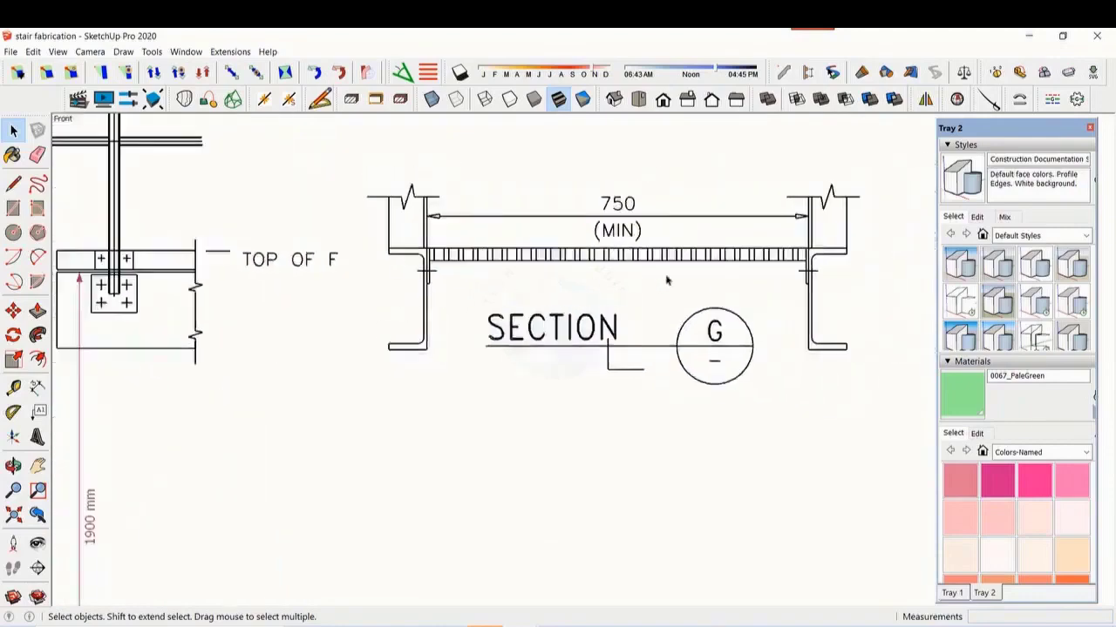
{"action": "scroll", "coordinate": [438, 335], "scroll_direction": "down", "scroll_amount": 2}
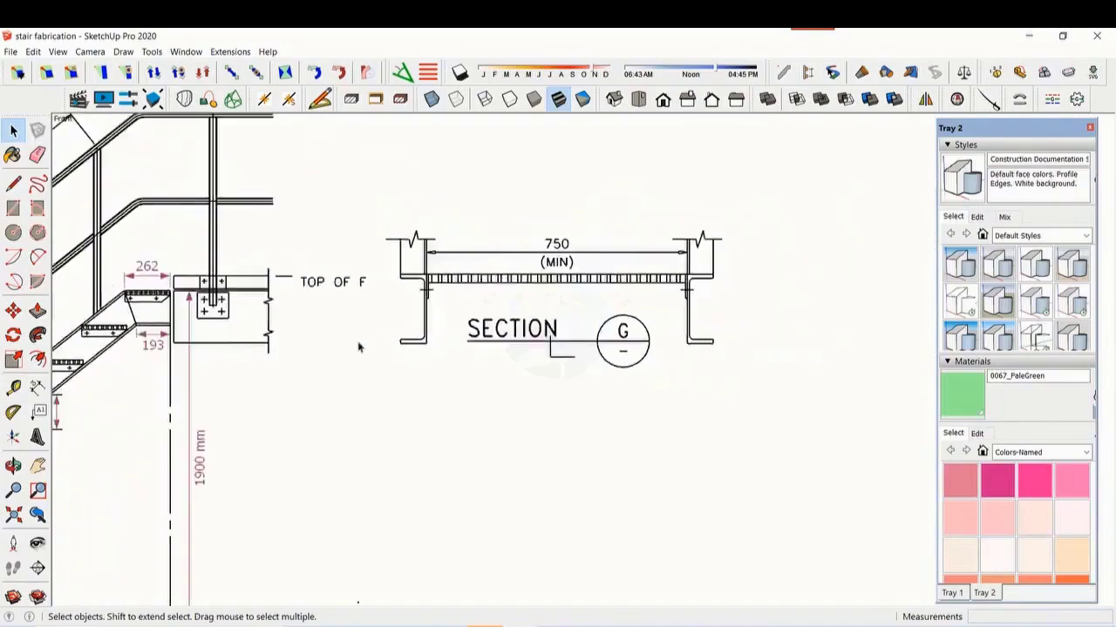
{"action": "scroll", "coordinate": [351, 349], "scroll_direction": "down", "scroll_amount": 5}
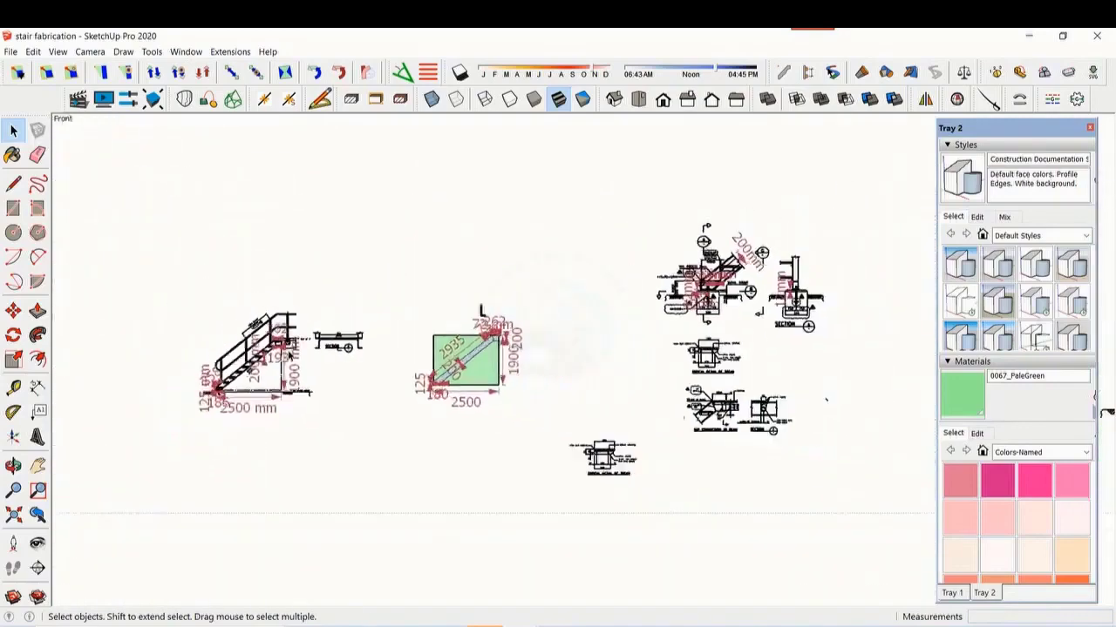
{"action": "scroll", "coordinate": [682, 320], "scroll_direction": "up", "scroll_amount": 4}
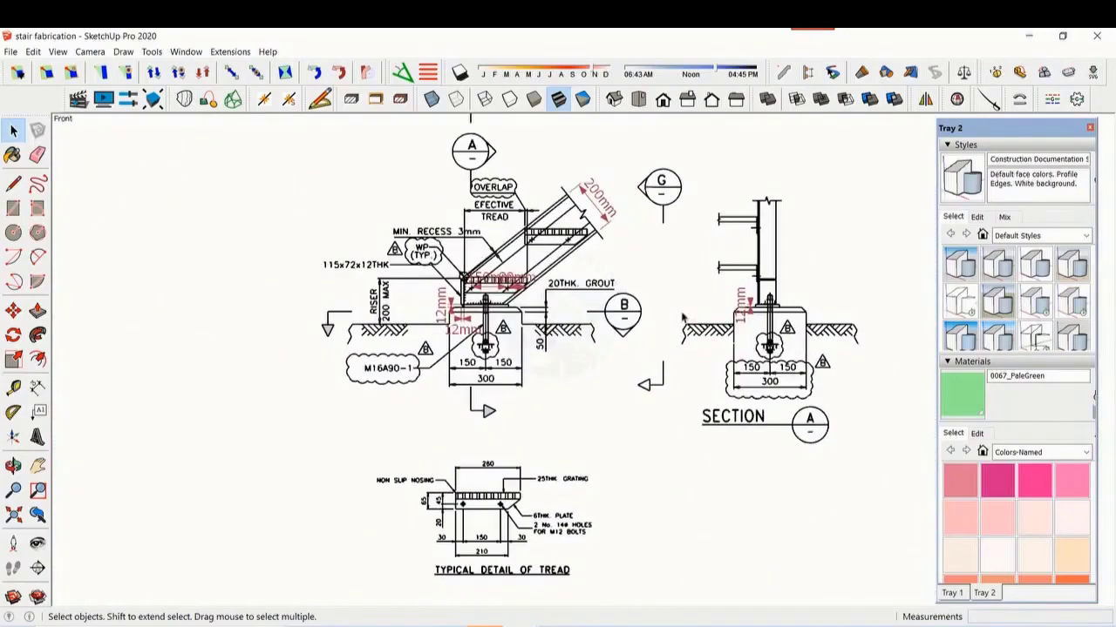
{"action": "scroll", "coordinate": [684, 316], "scroll_direction": "up", "scroll_amount": 4}
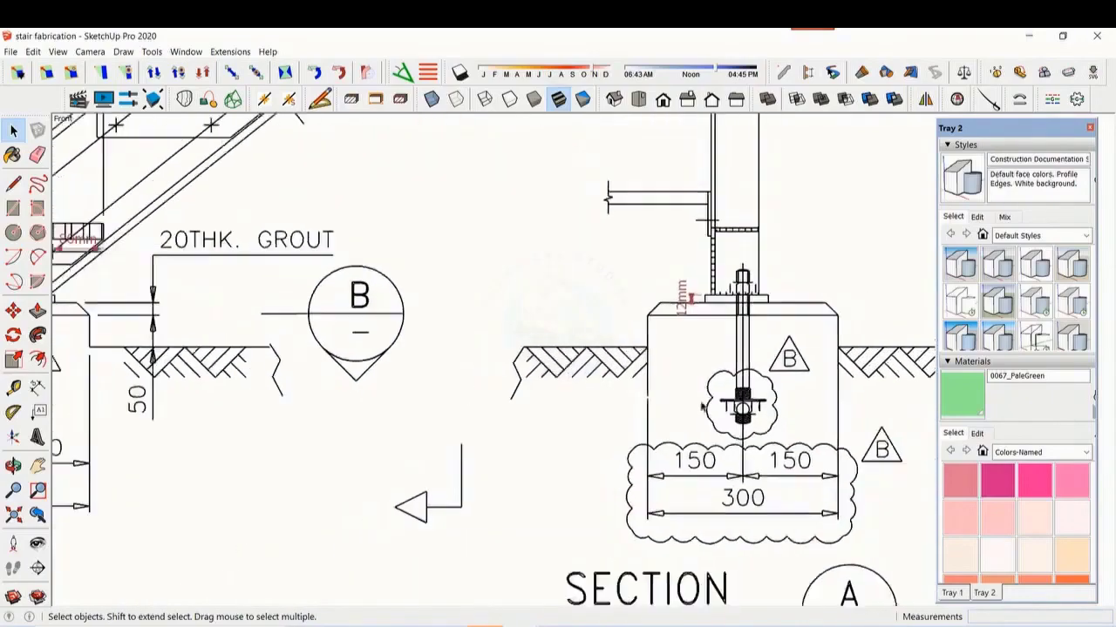
{"action": "scroll", "coordinate": [720, 254], "scroll_direction": "up", "scroll_amount": 2}
{"action": "scroll", "coordinate": [719, 333], "scroll_direction": "down", "scroll_amount": 2}
{"action": "scroll", "coordinate": [713, 296], "scroll_direction": "up", "scroll_amount": 4}
{"action": "scroll", "coordinate": [732, 348], "scroll_direction": "down", "scroll_amount": 6}
{"action": "scroll", "coordinate": [595, 375], "scroll_direction": "up", "scroll_amount": 2}
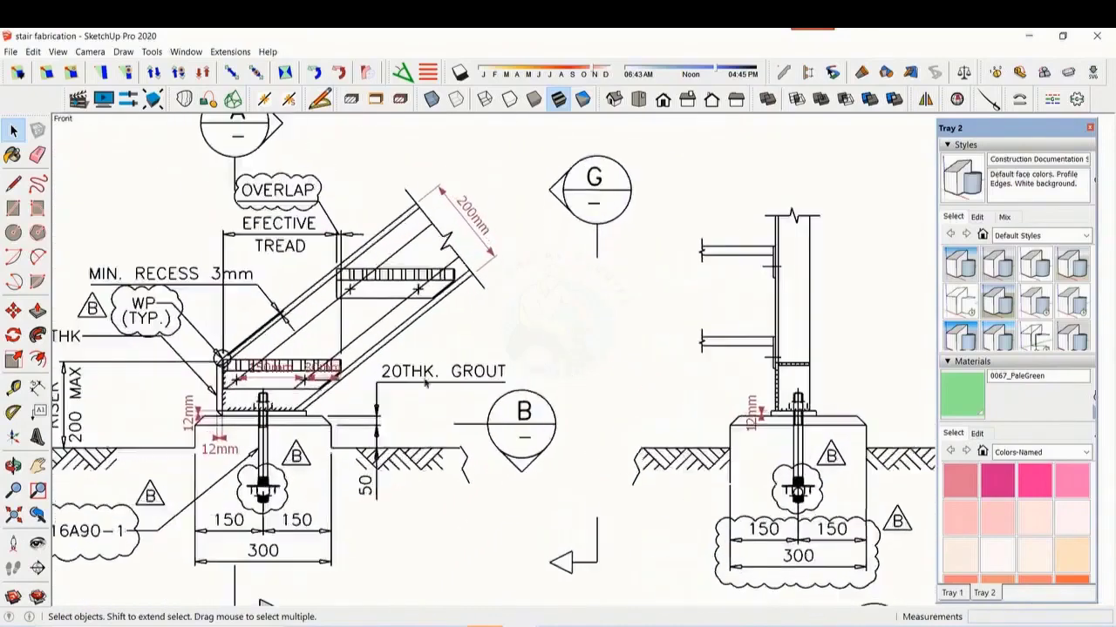
{"action": "scroll", "coordinate": [215, 386], "scroll_direction": "up", "scroll_amount": 5}
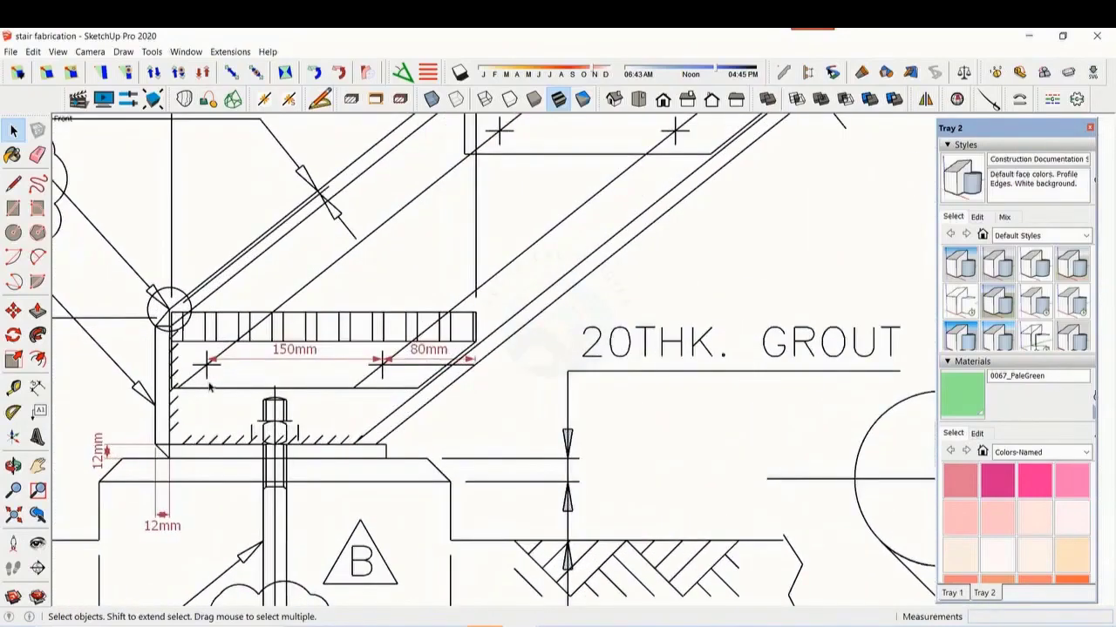
{"action": "scroll", "coordinate": [209, 388], "scroll_direction": "up", "scroll_amount": 1}
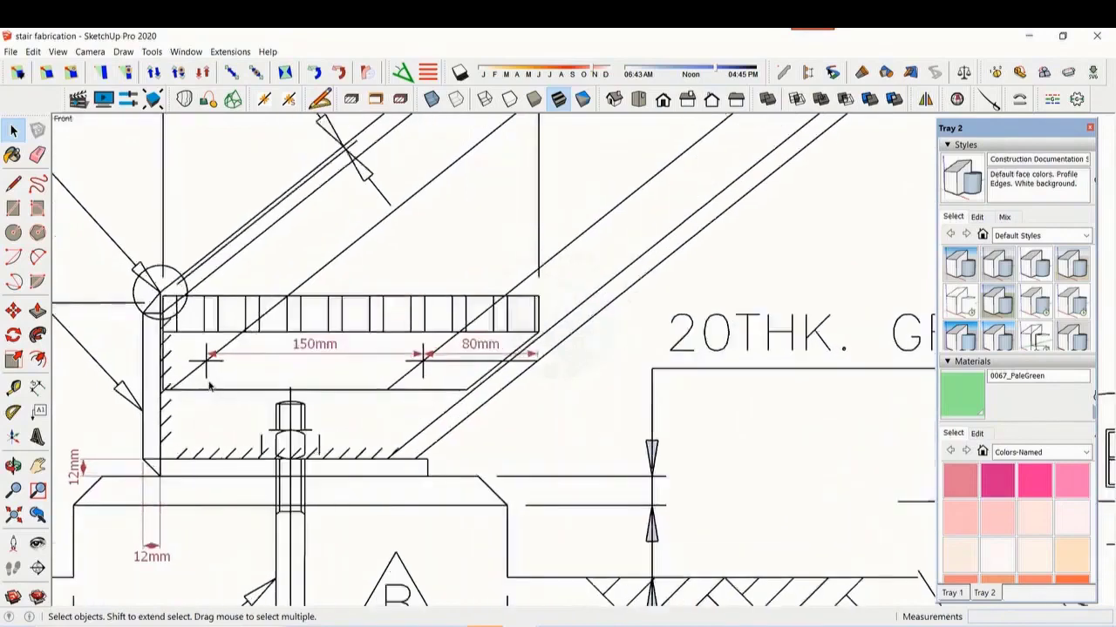
{"action": "scroll", "coordinate": [389, 376], "scroll_direction": "down", "scroll_amount": 6}
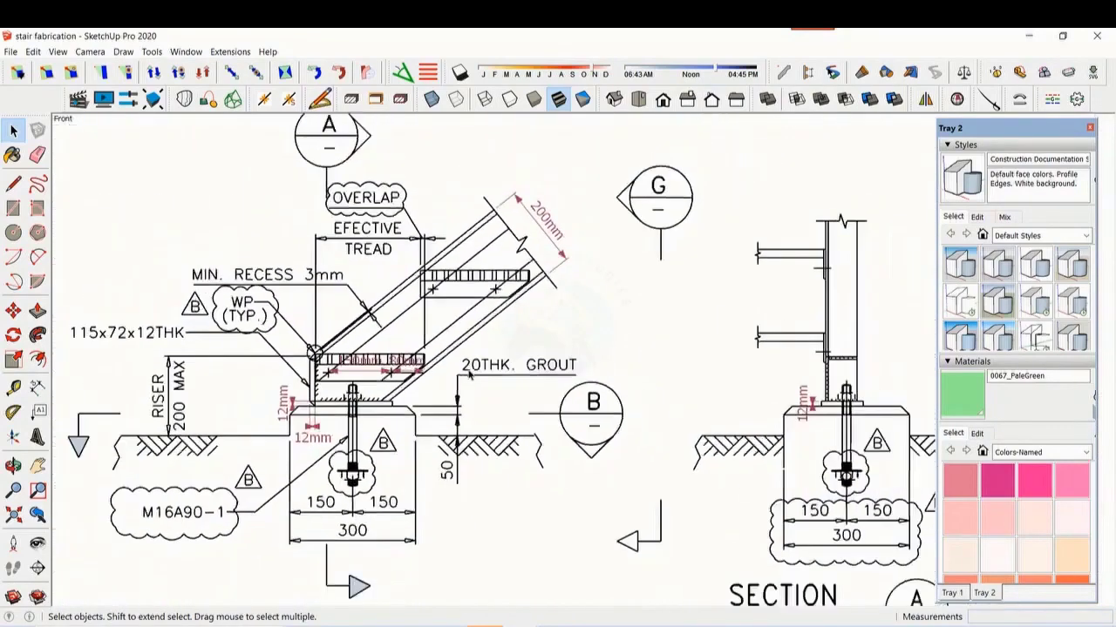
{"action": "scroll", "coordinate": [469, 375], "scroll_direction": "down", "scroll_amount": 5}
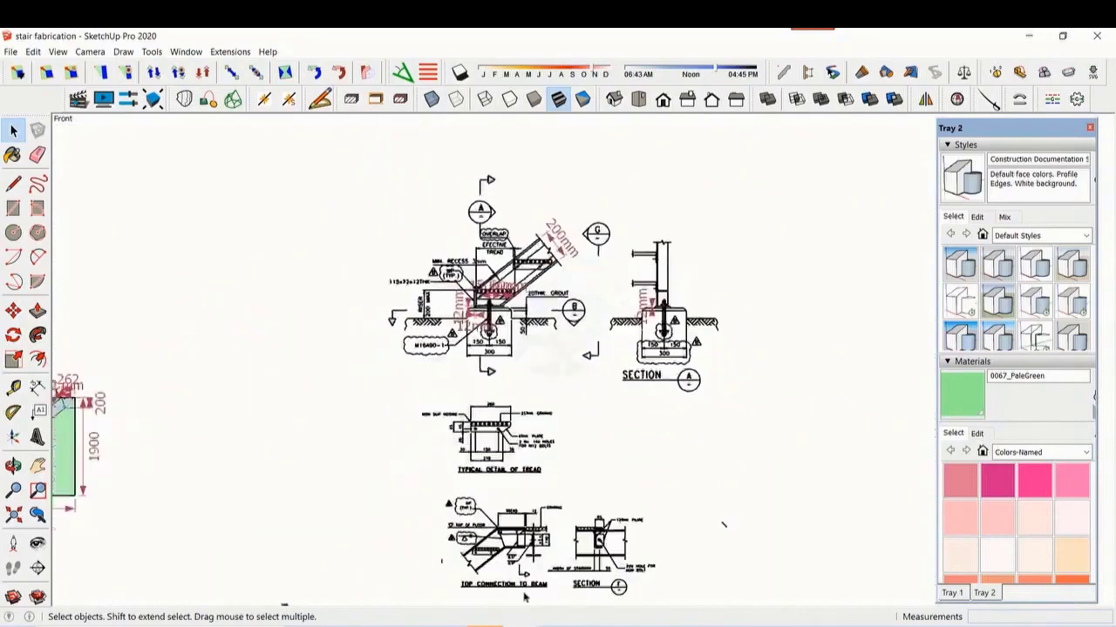
{"action": "scroll", "coordinate": [497, 444], "scroll_direction": "up", "scroll_amount": 7}
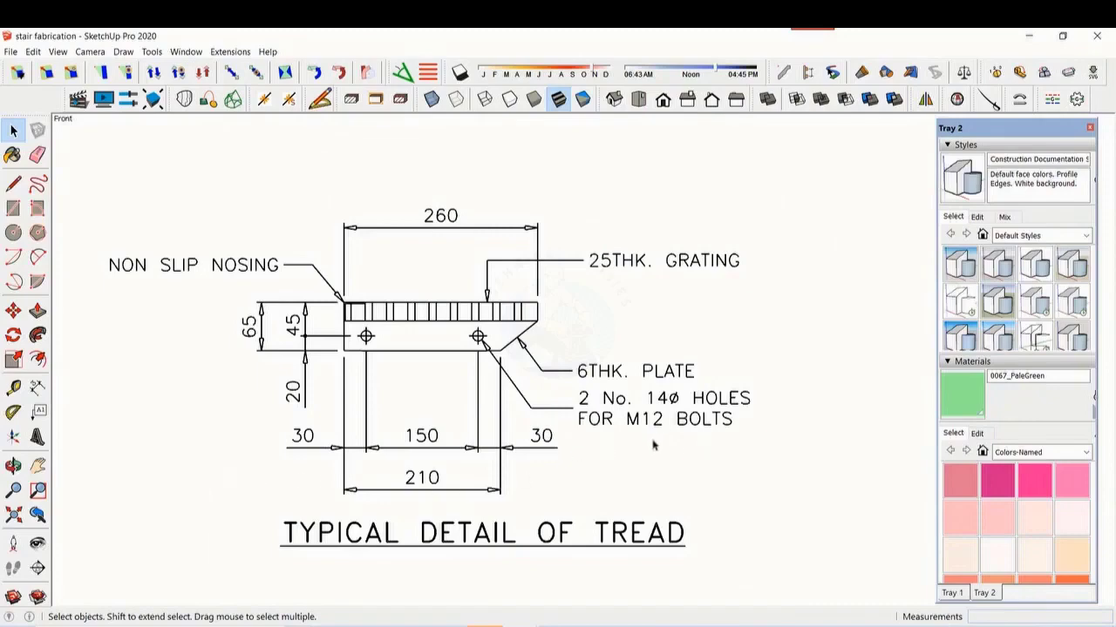
{"action": "scroll", "coordinate": [305, 273], "scroll_direction": "down", "scroll_amount": 6}
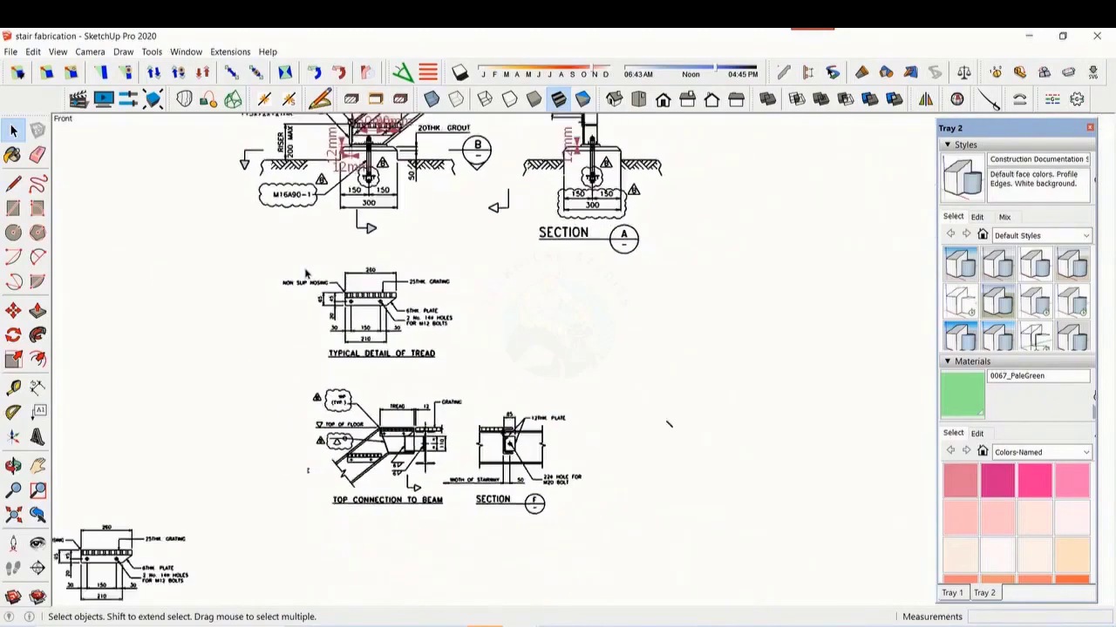
{"action": "scroll", "coordinate": [399, 509], "scroll_direction": "up", "scroll_amount": 5}
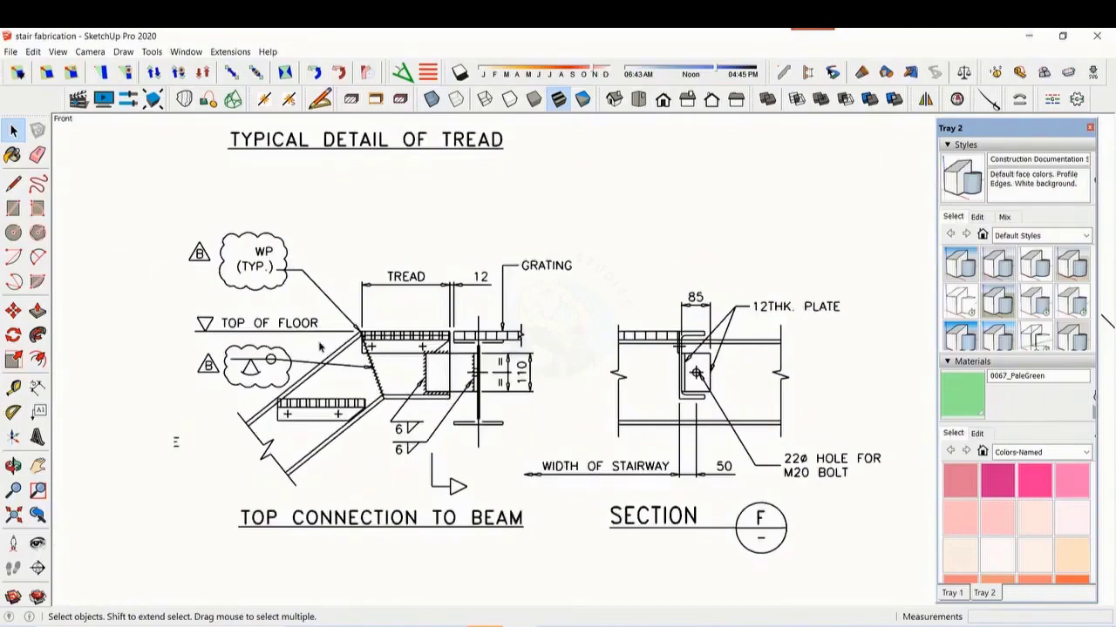
{"action": "scroll", "coordinate": [810, 401], "scroll_direction": "up", "scroll_amount": 3}
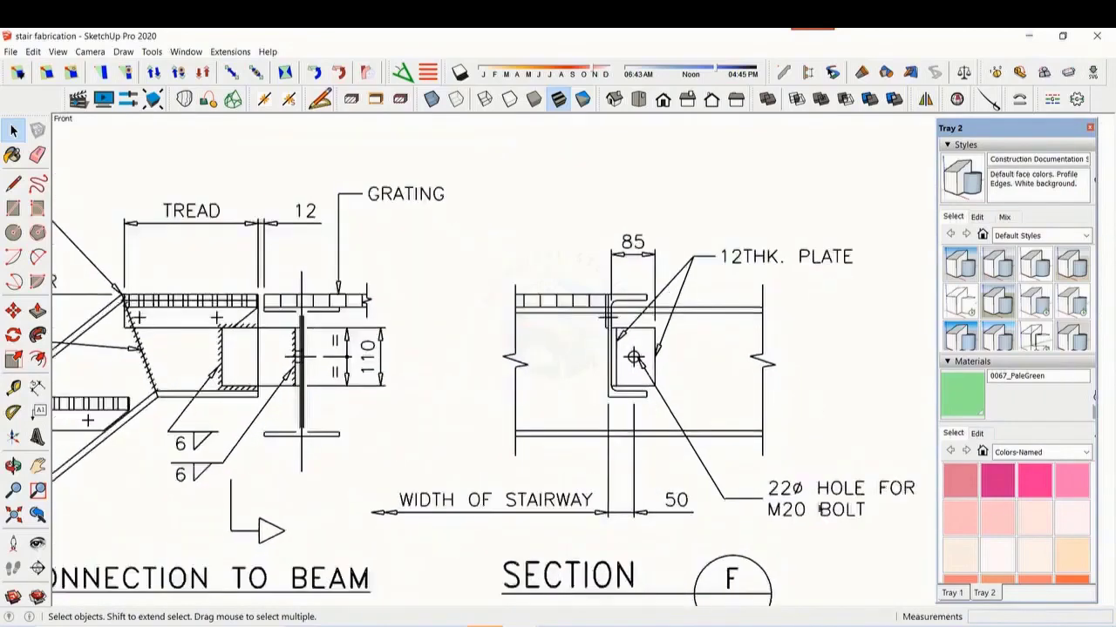